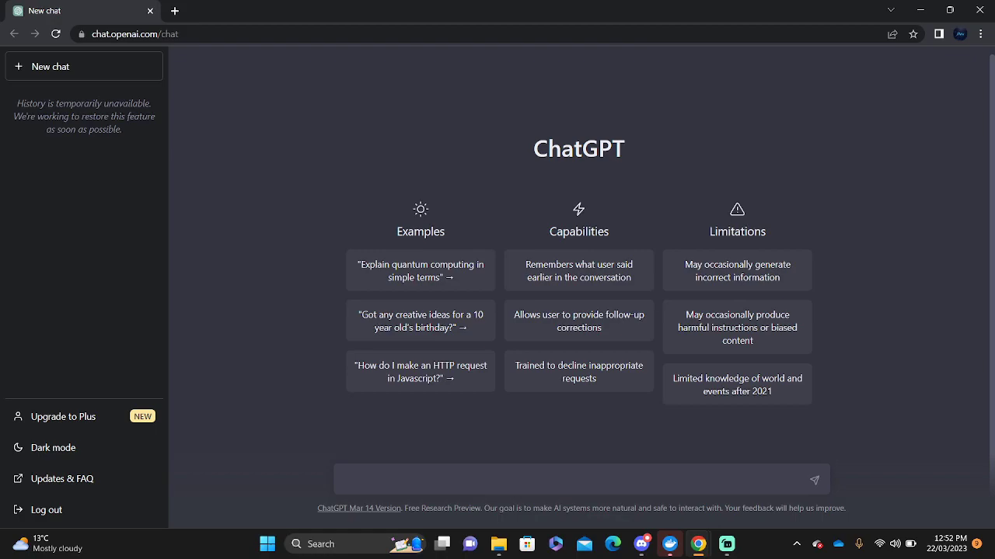
Send the prompt "create me an agency name for my social media marketing agency for jewelery products"
type("create me an agency na")
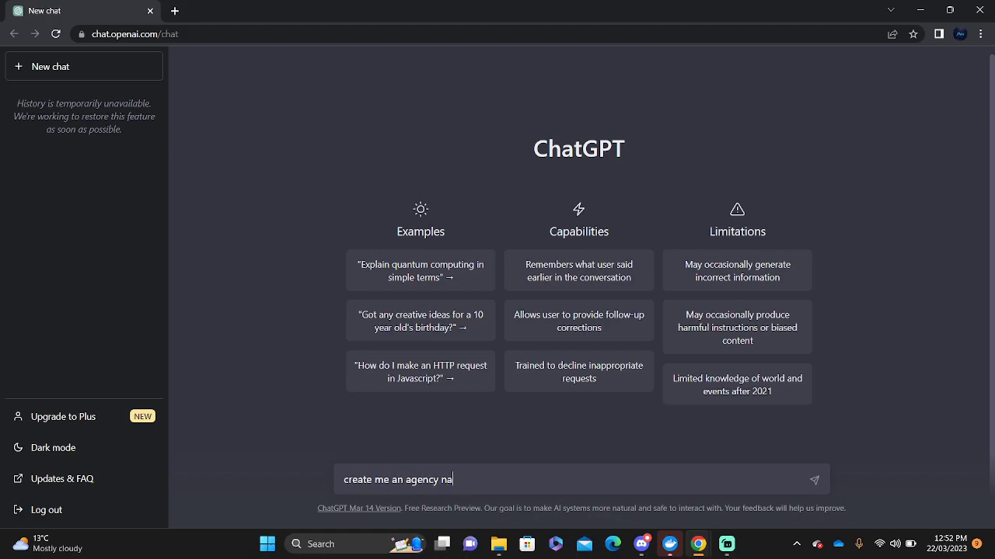
type("me for my social media a")
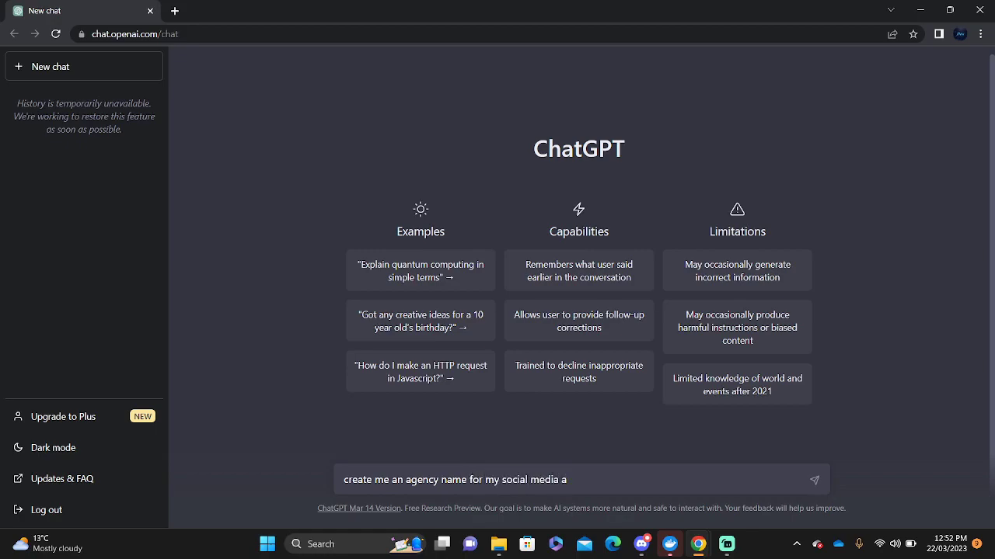
key("BackSpace")
type("marketing agency fo")
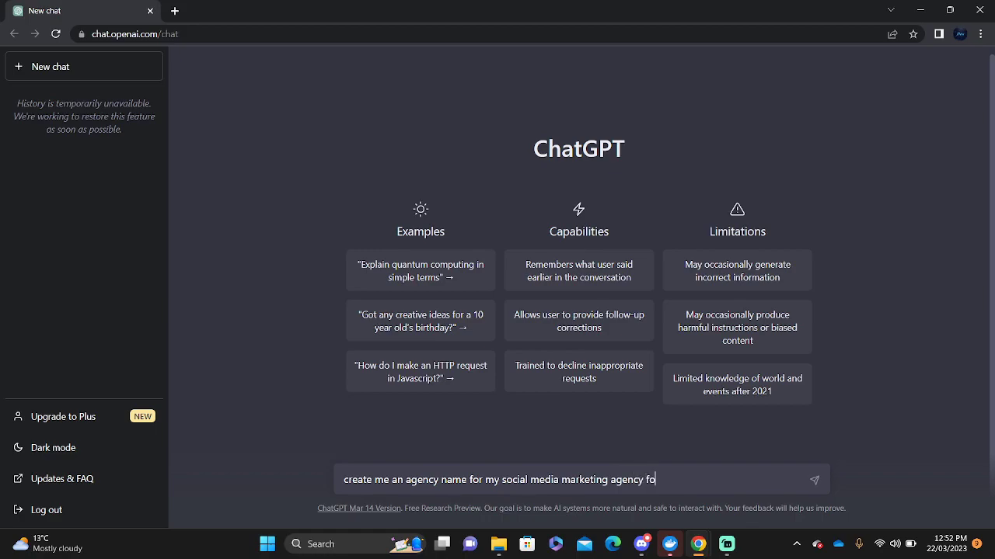
type("r jewelery products")
key("Return")
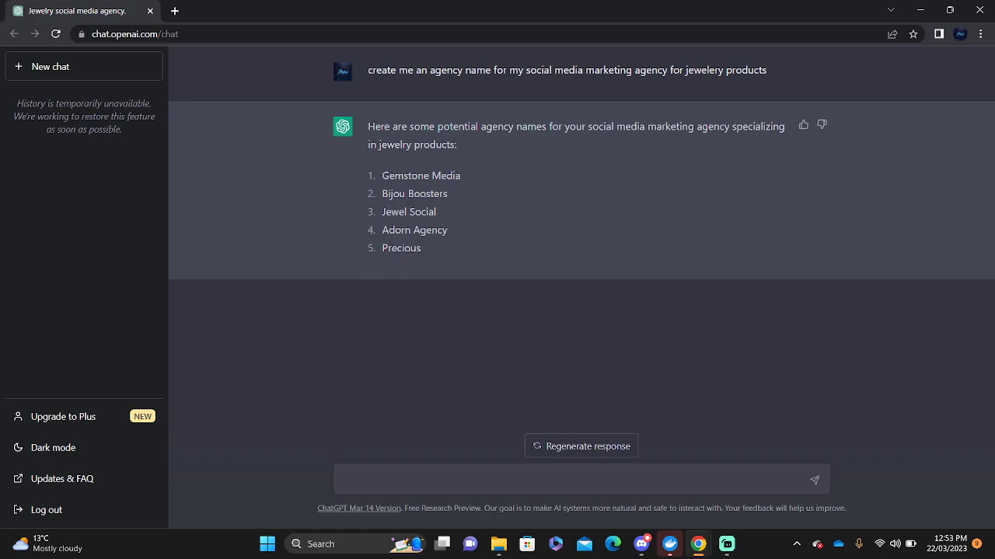
Send the prompt 'write me a reply to these comment professionally: "What are you guys selling and what are the price ranges?"'
type("write me a reply to these comment")
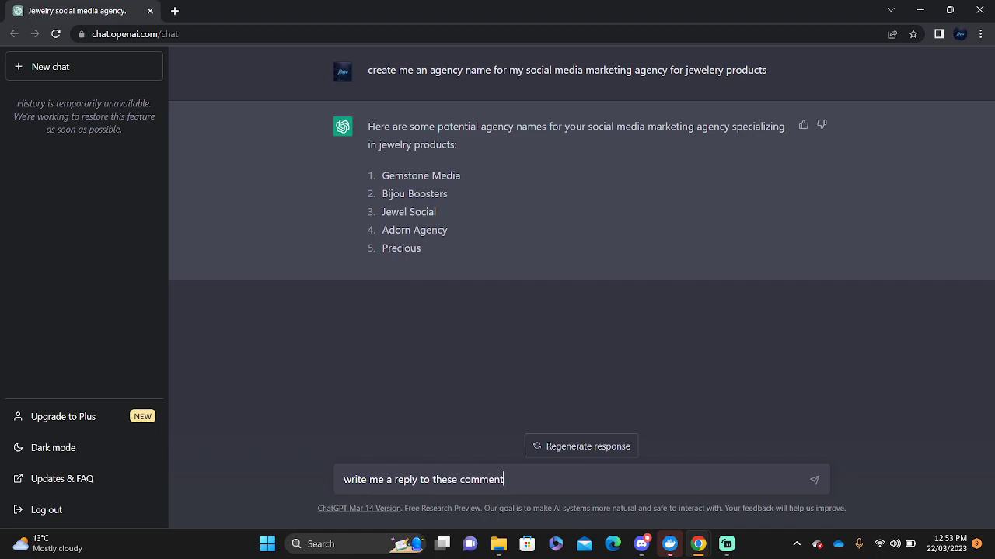
type(" prow")
key("BackSpace")
type("fessionally: ")
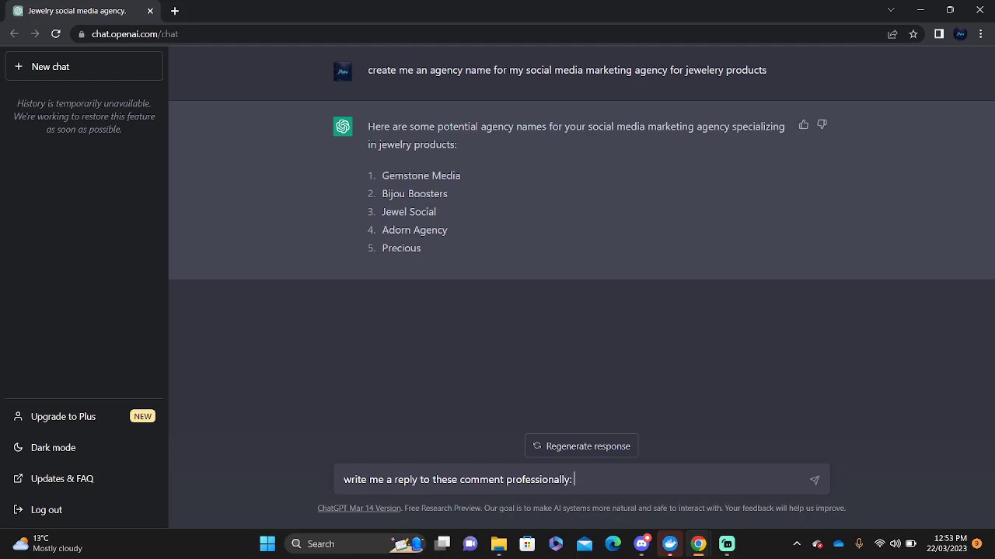
type("\"What are you guys selli")
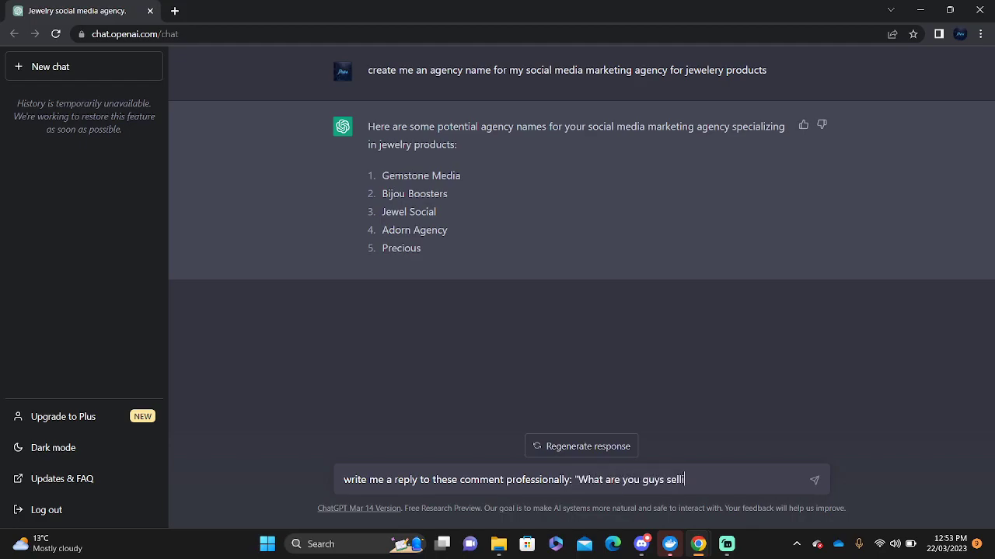
type("ng and what are the price range")
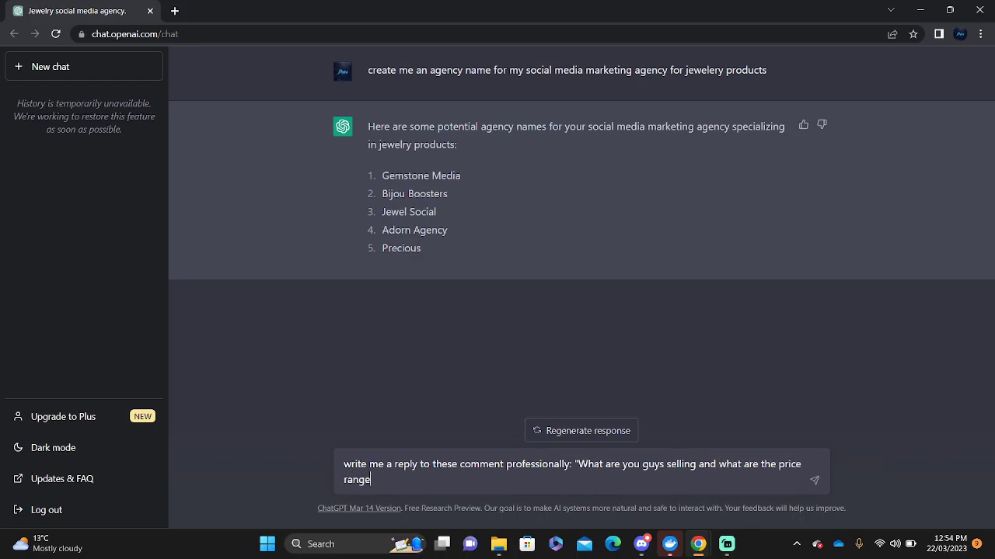
type("s?\"")
key("Return")
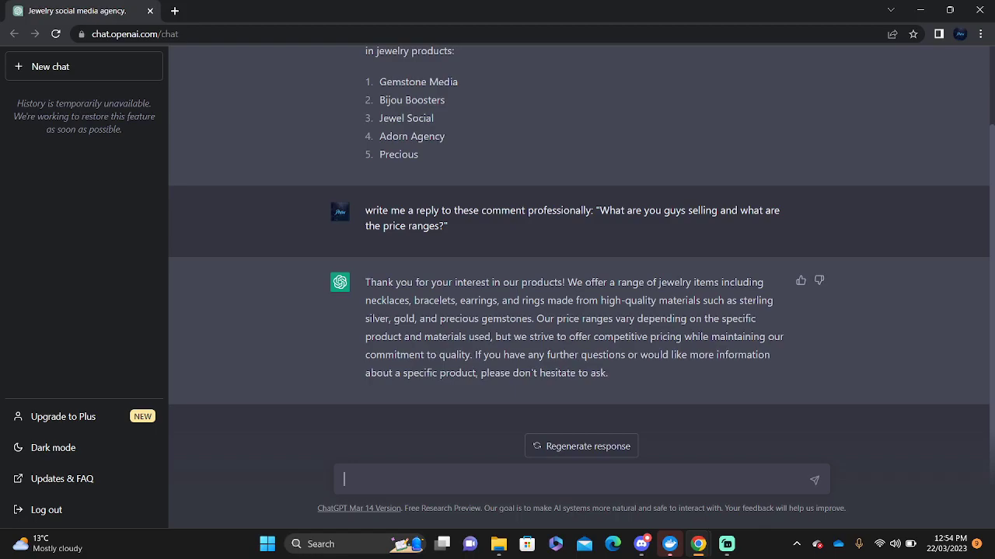
Send the prompt "write me a professional script for a jewellery agency named Gemstone Media to partner in marketing."
type("write me a profes")
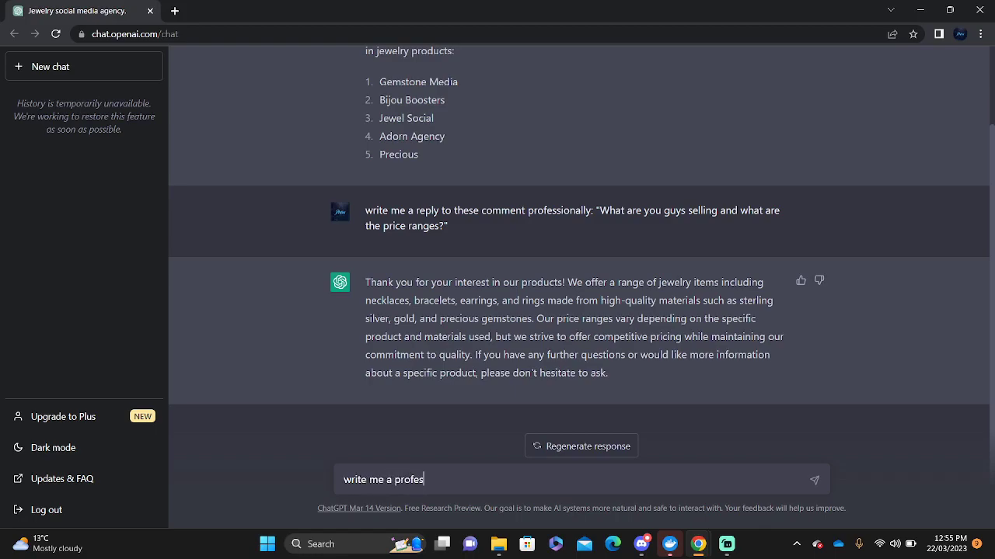
type("sional script for a cold caller lo")
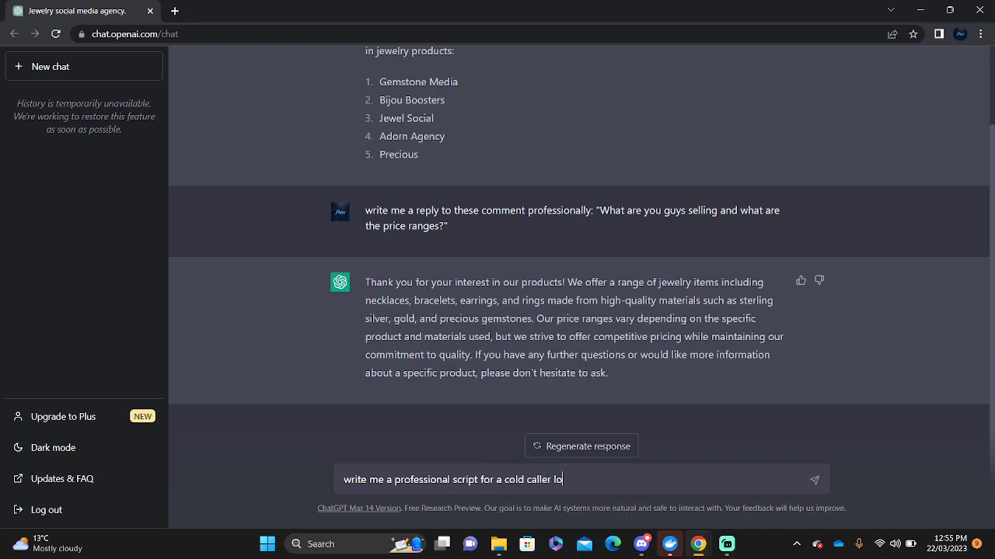
key("BackSpace")
key("BackSpace")
key("BackSpace")
key("BackSpace")
key("BackSpace")
key("BackSpace")
key("BackSpace")
key("BackSpace")
key("BackSpace")
key("BackSpace")
key("BackSpace")
key("BackSpace")
key("BackSpace")
key("BackSpace")
key("BackSpace")
type("mal")
key("BackSpace")
key("BackSpace")
key("BackSpace")
type("jewellry")
key("BackSpace")
key("BackSpace")
key("BackSpace")
type("ery agency named ")
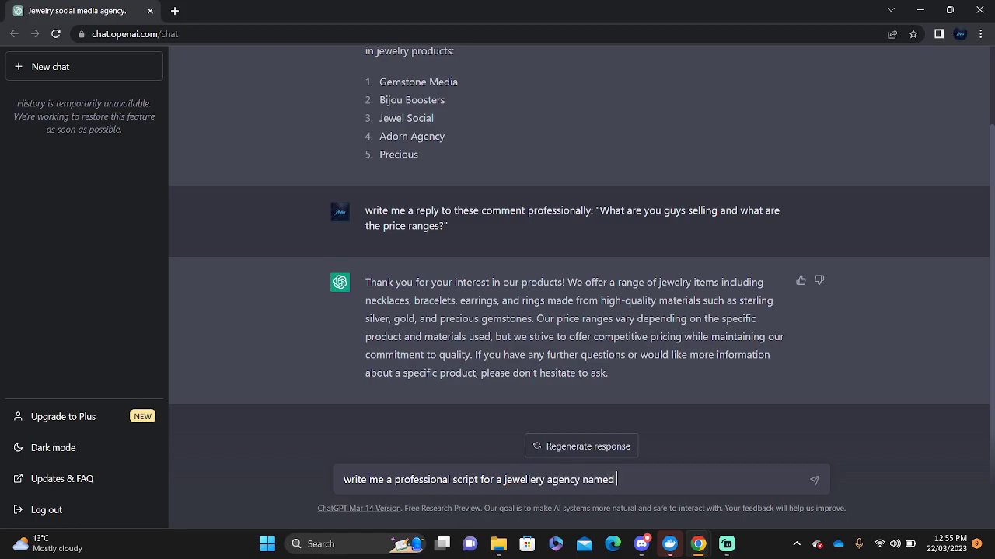
type("Gemstone Media stri")
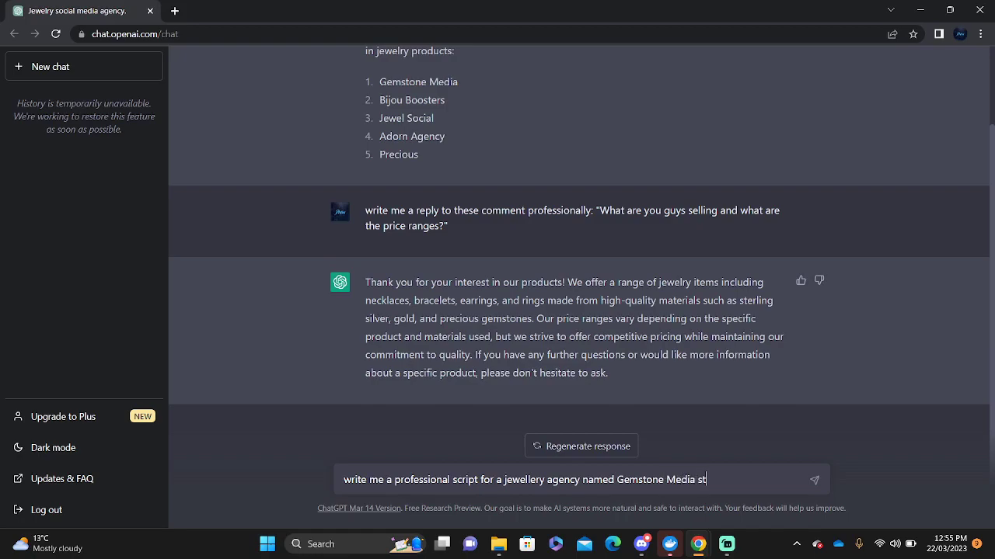
key("BackSpace")
key("BackSpace")
key("BackSpace")
key("BackSpace")
type("to partner in marketing.")
key("Return")
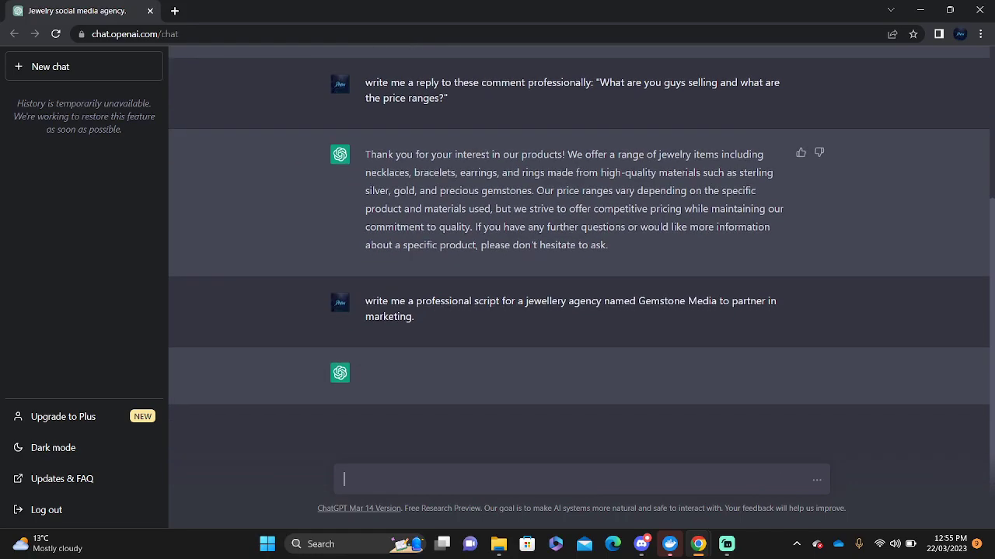